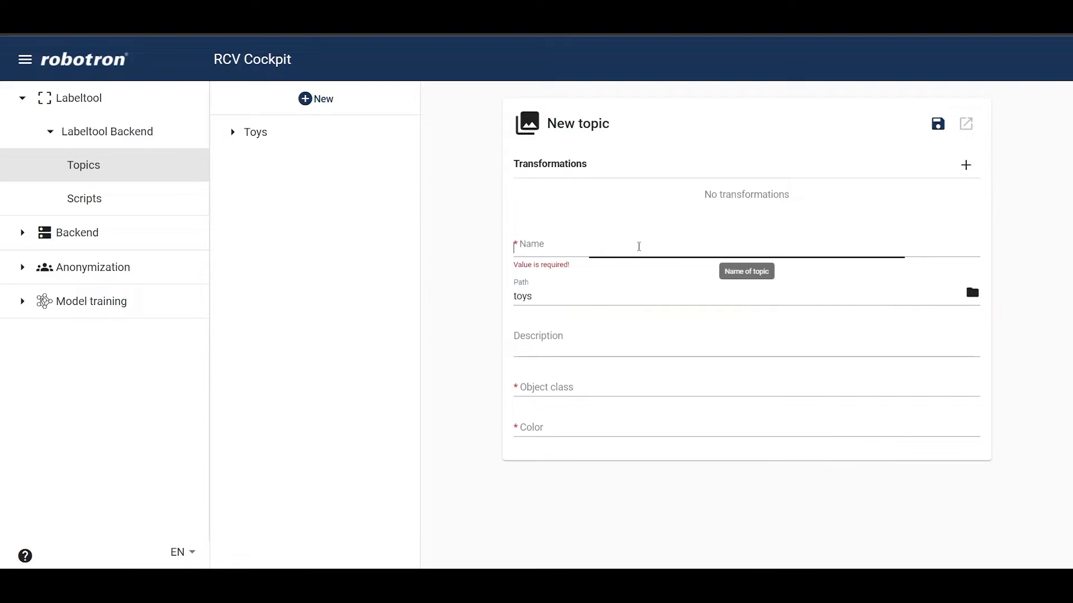
Step: Name the new topic Toys_1 and set its object class to Square
text(Toys_1)
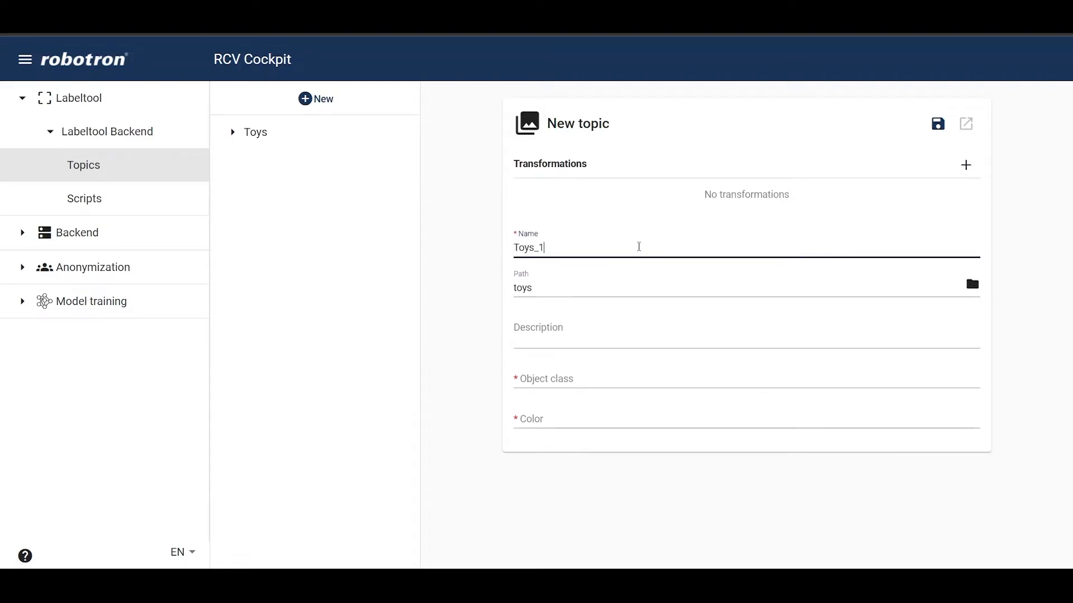
click(675, 283)
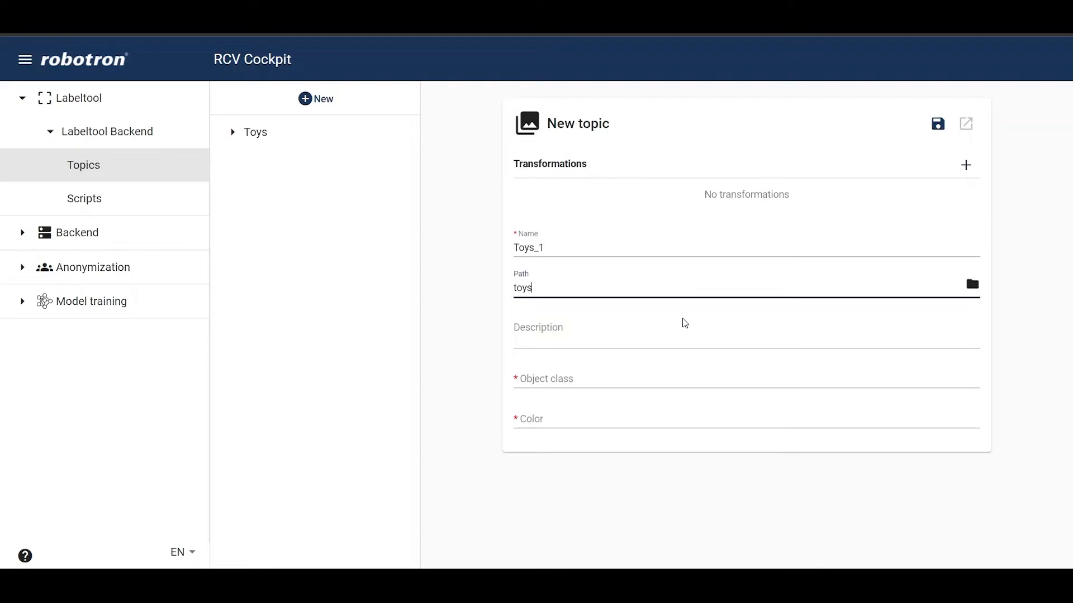
click(686, 333)
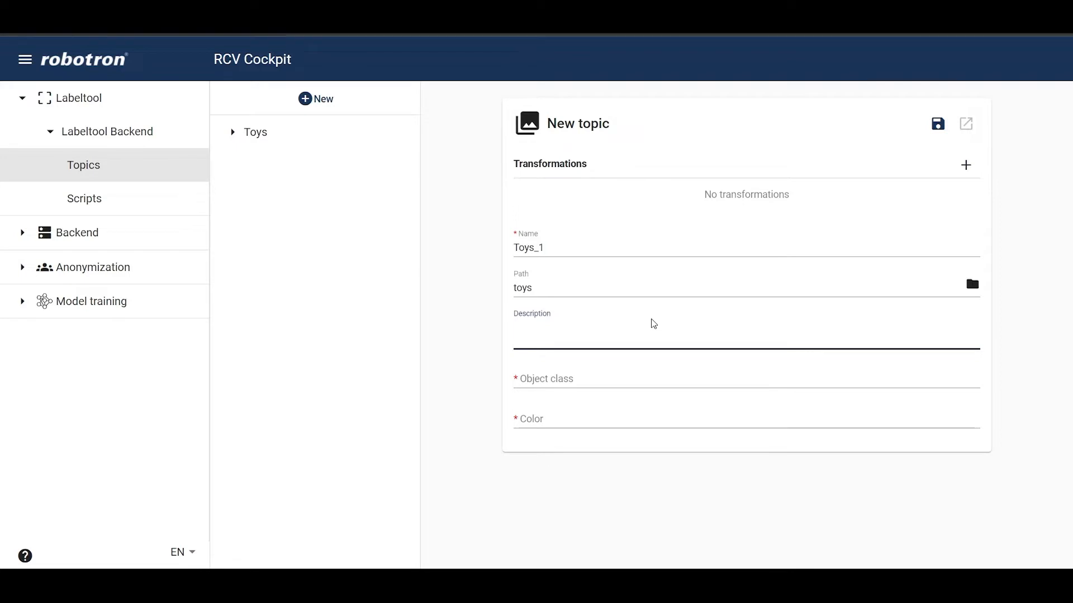
click(636, 378)
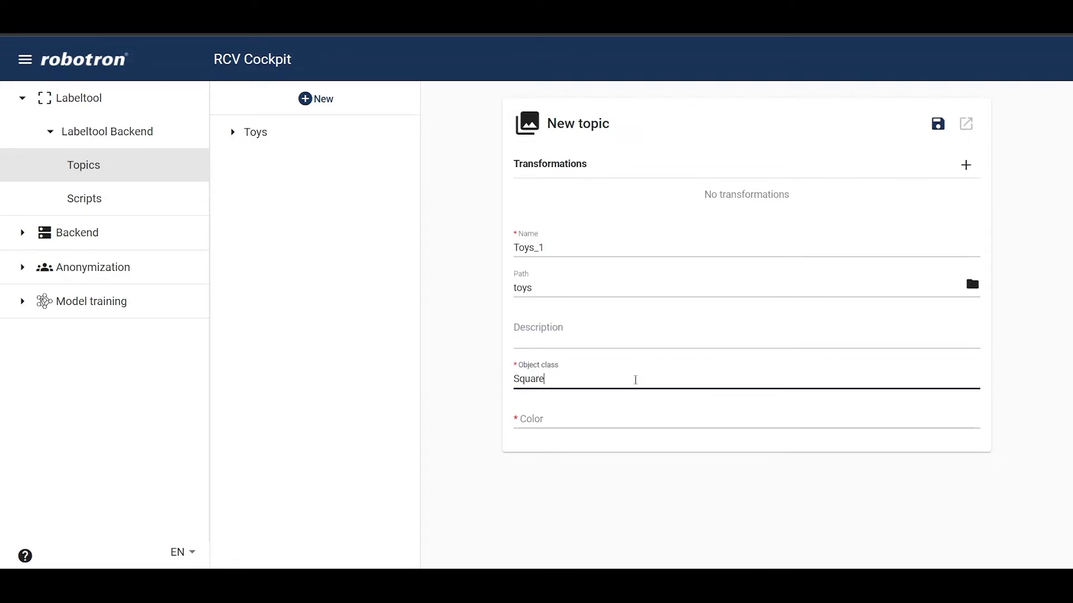
Step: Pick a green colour, #2de91c, for the topic's object class
click(624, 417)
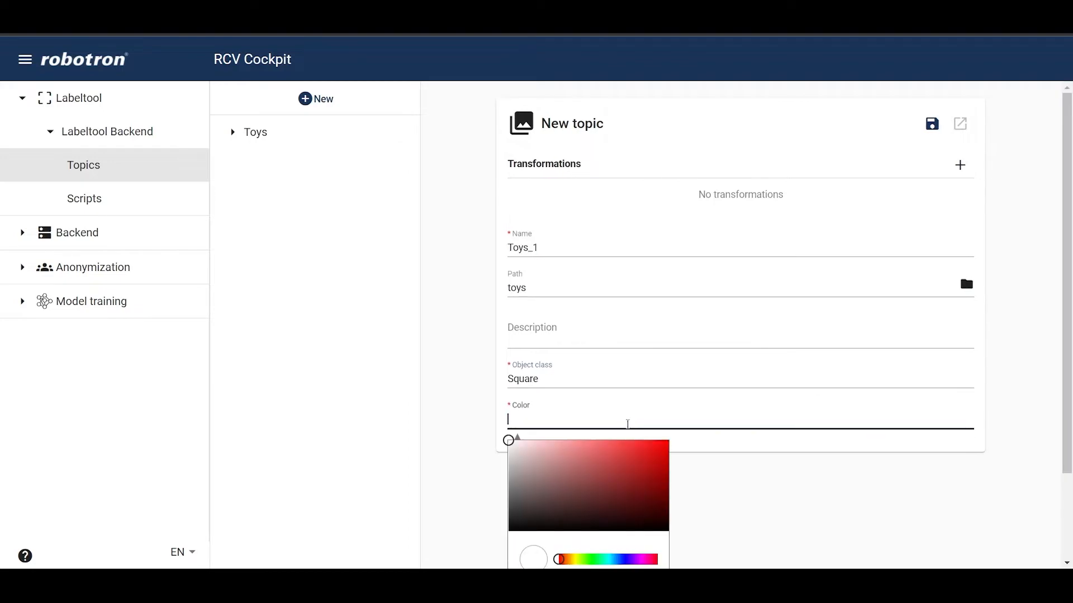
click(590, 559)
click(649, 451)
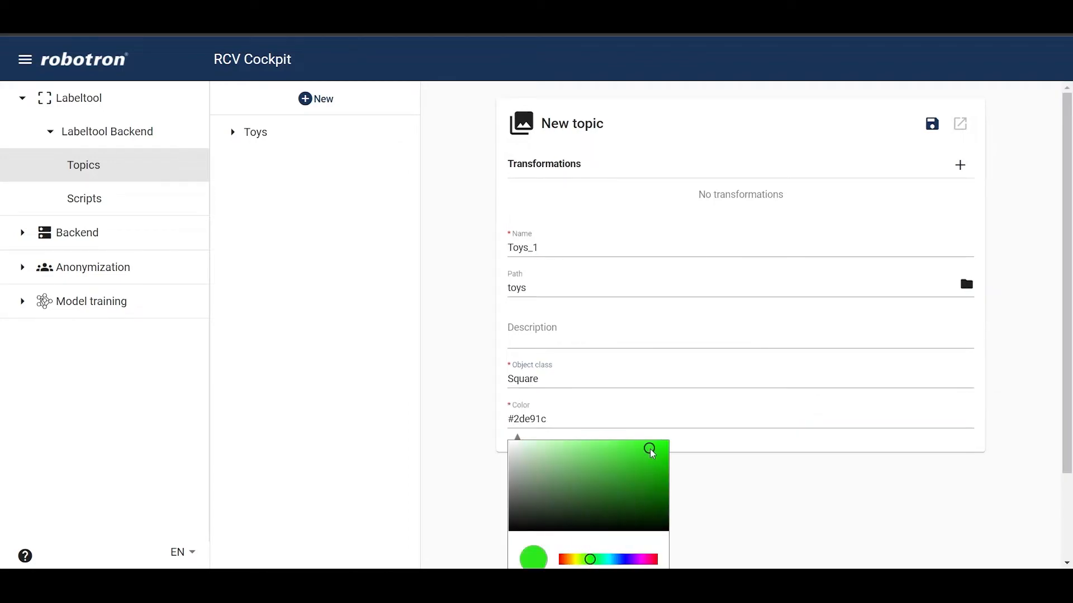
click(699, 454)
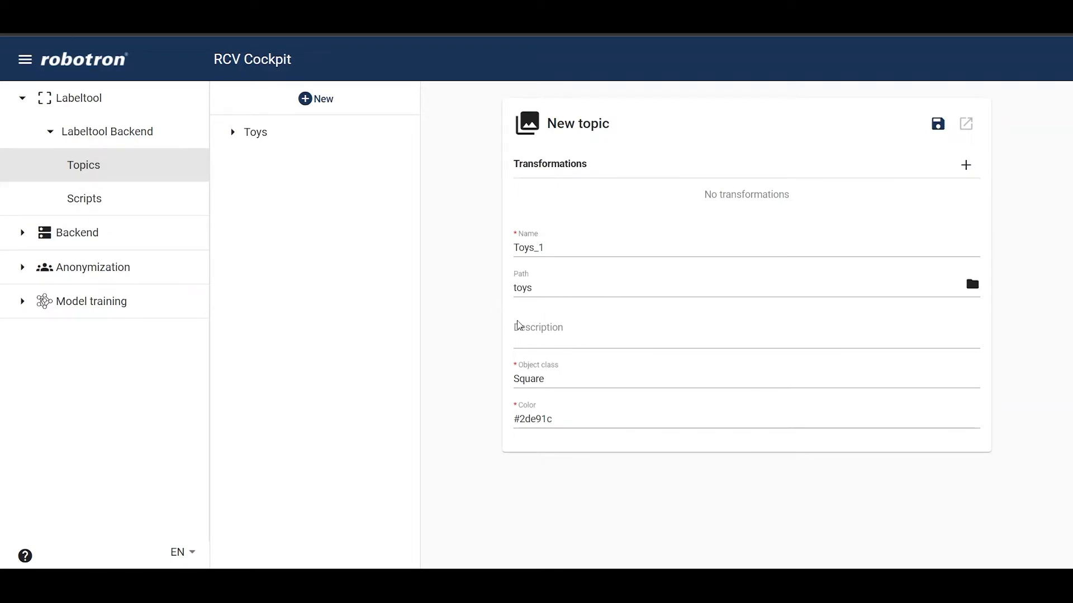
Step: Enter the description "This dataset contains images of toys" and save the new topic
click(525, 338)
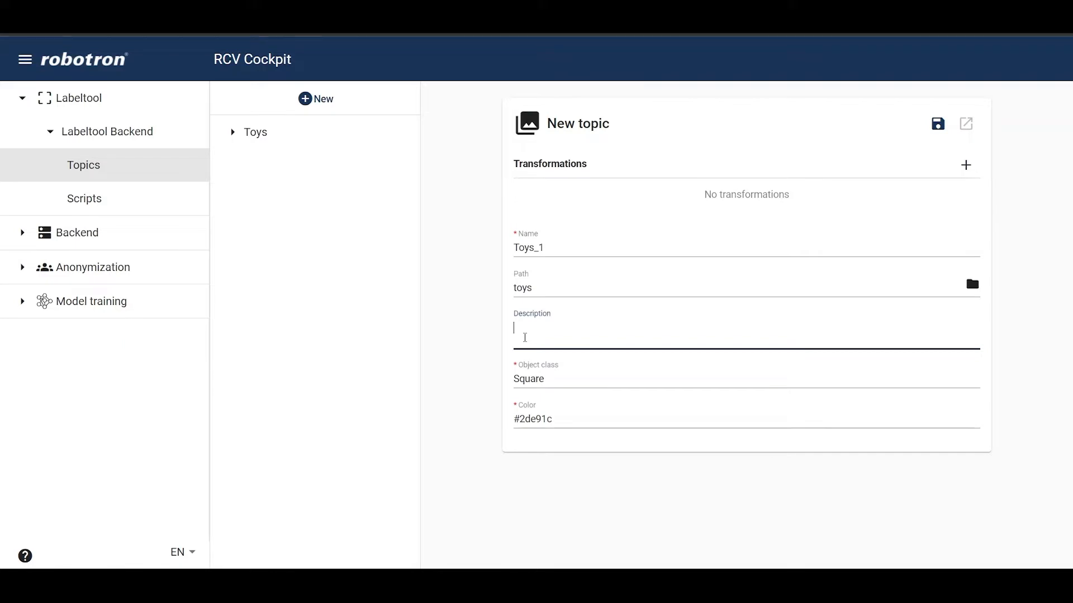
text(This dataset contains images of toys)
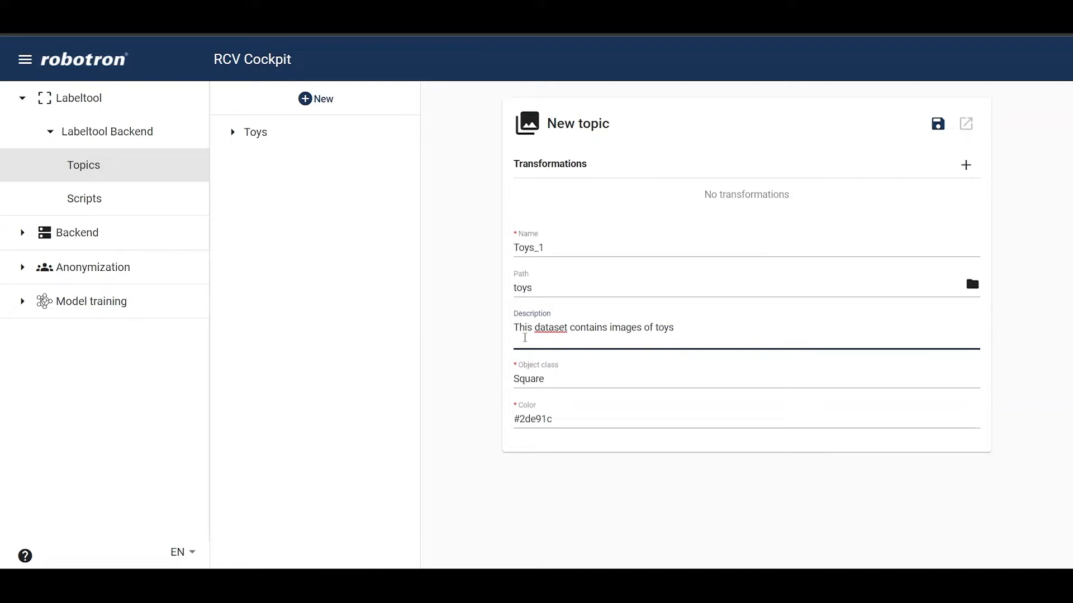
click(937, 123)
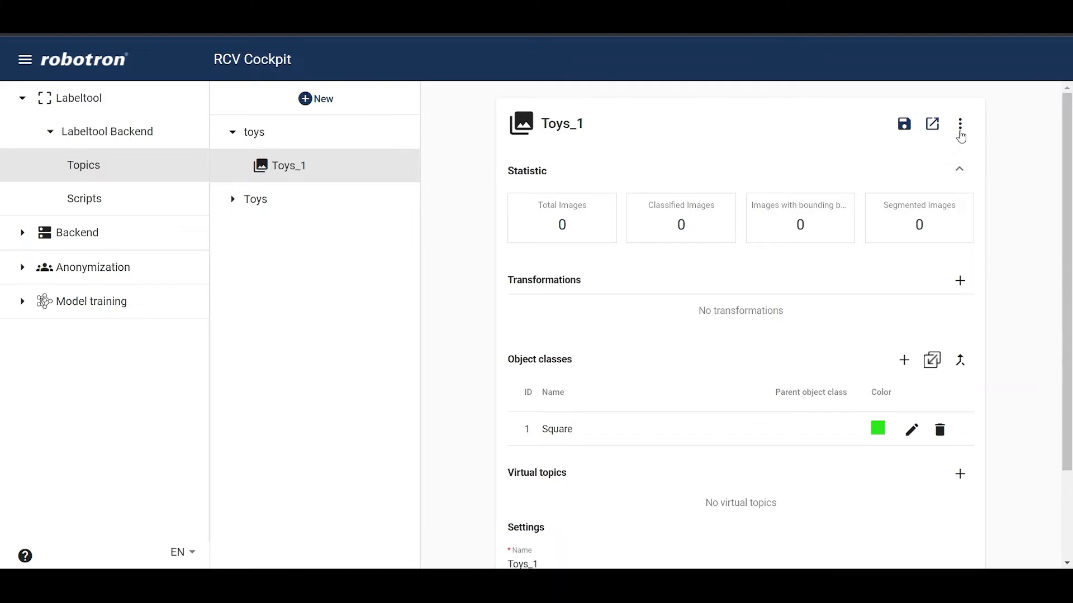
Step: Import images into the Toys_1 topic from the folder images/toys/Toys_1
click(960, 125)
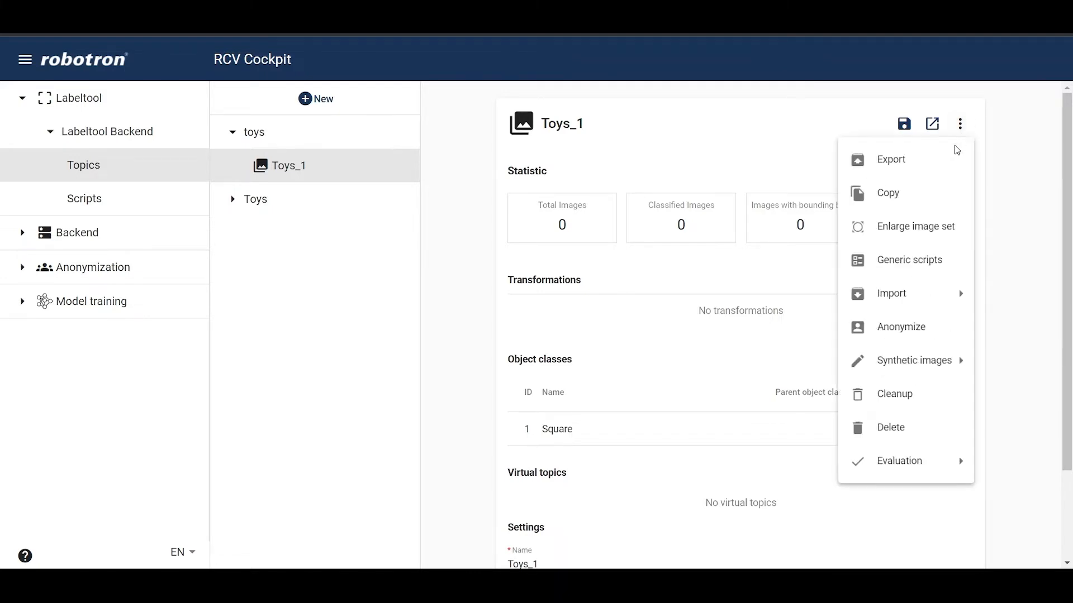
mouse_move(908, 298)
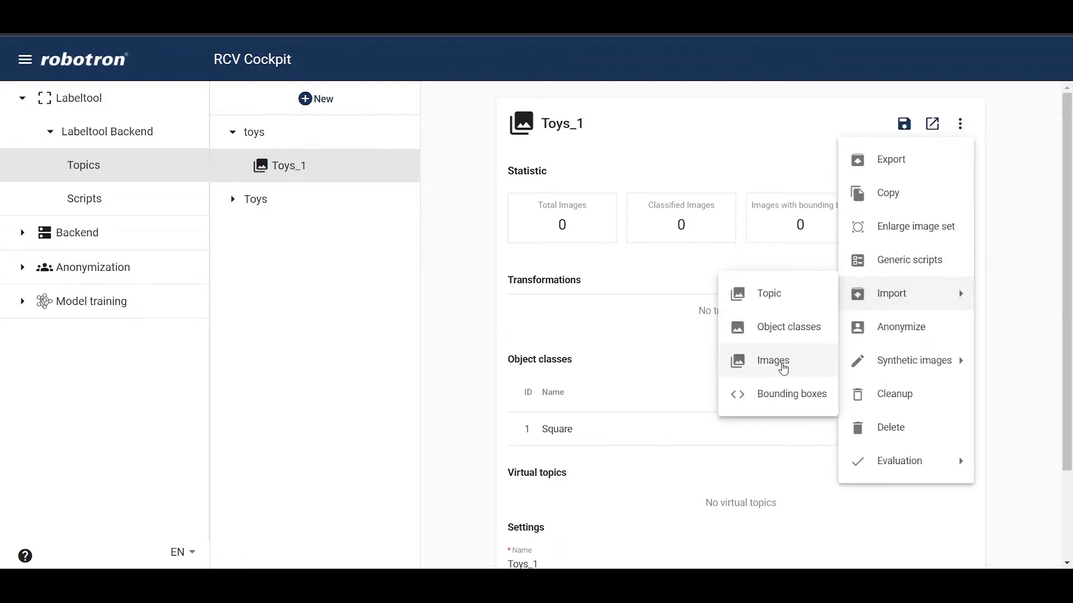
click(783, 368)
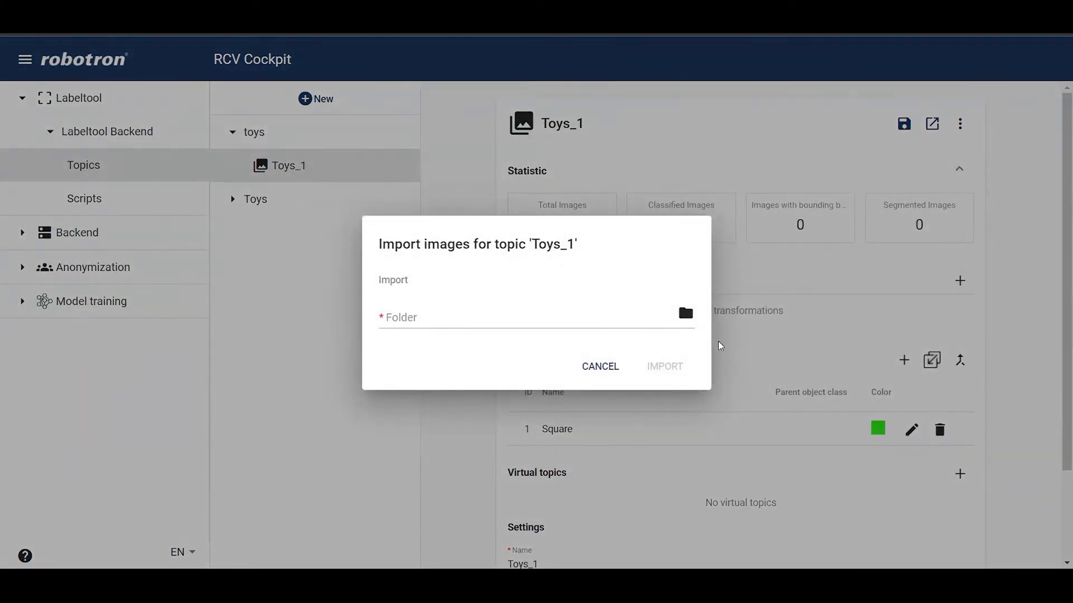
click(687, 316)
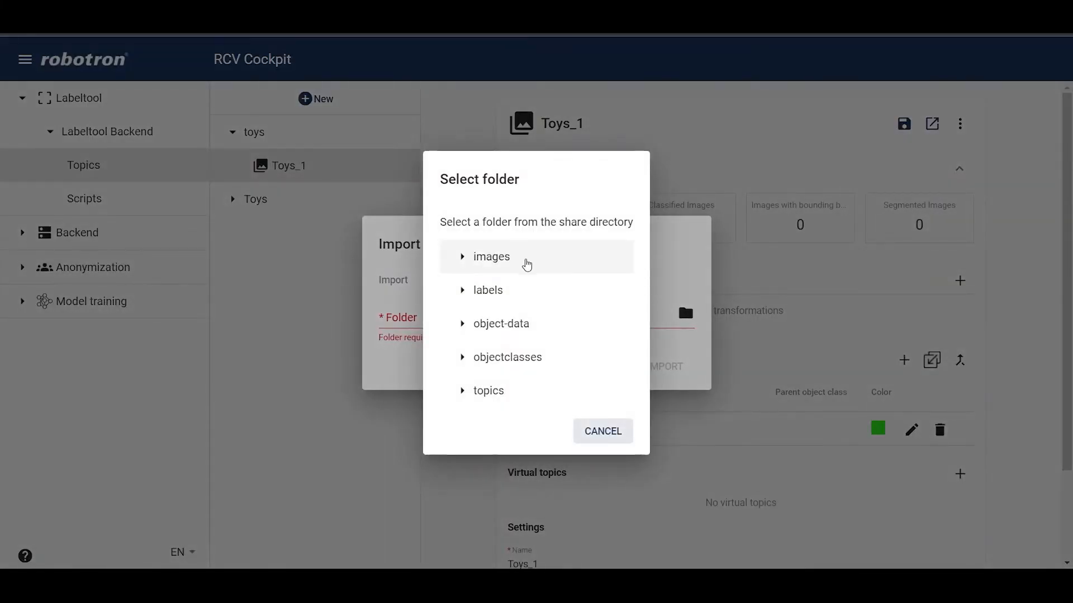
click(527, 265)
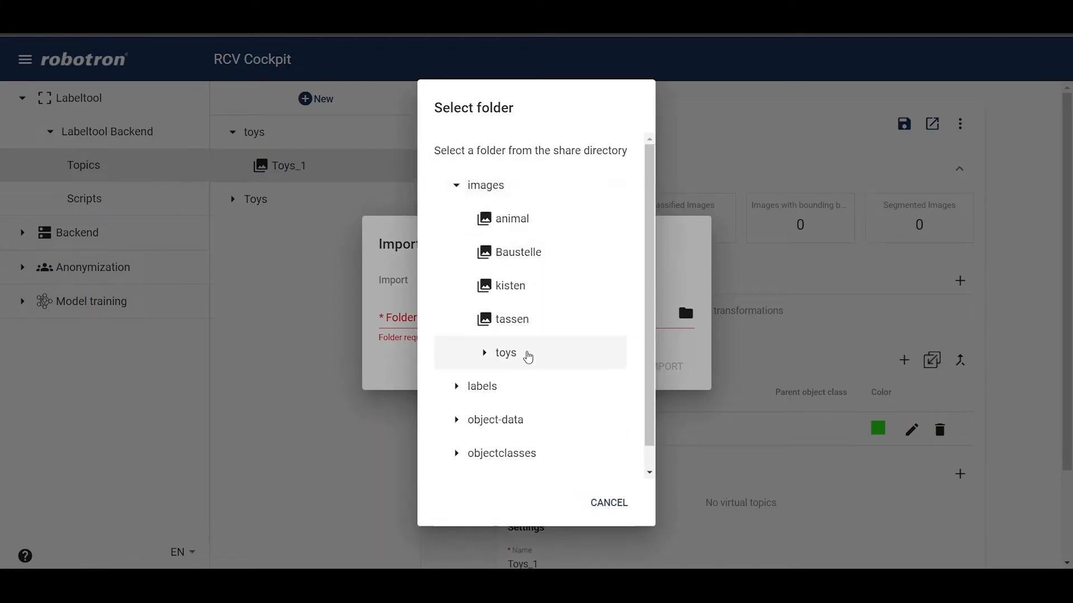
click(528, 355)
click(553, 387)
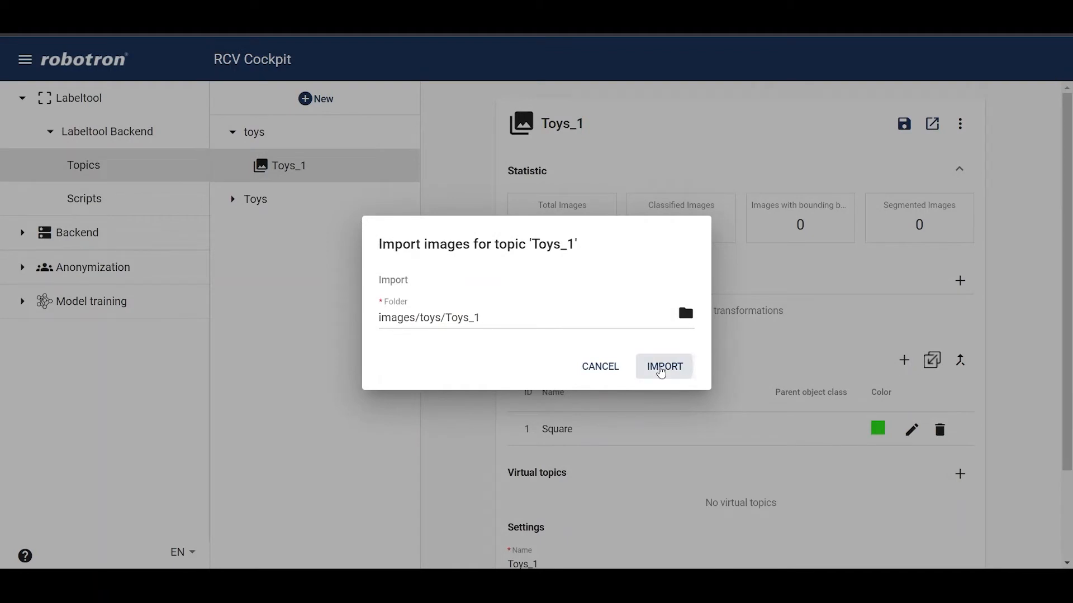
click(660, 368)
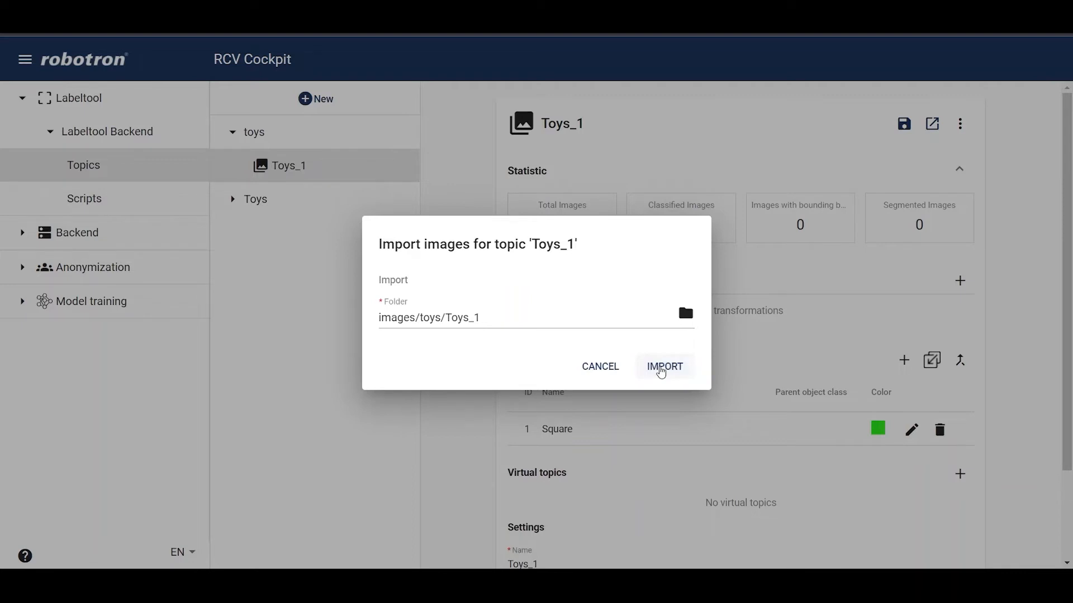
click(661, 369)
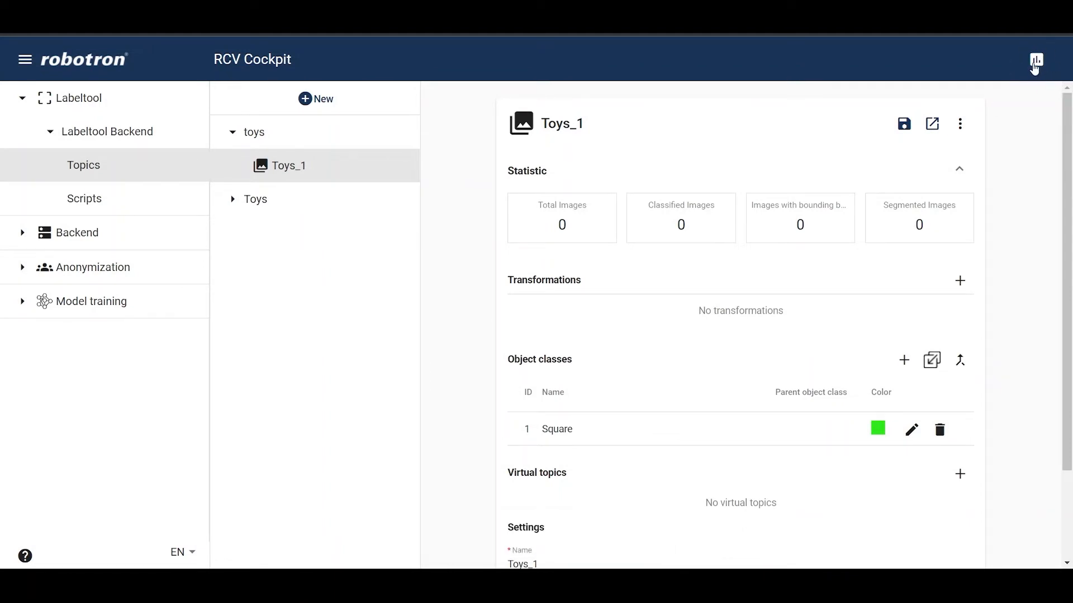
Step: Check the image import in the current processes panel and close it
click(1036, 65)
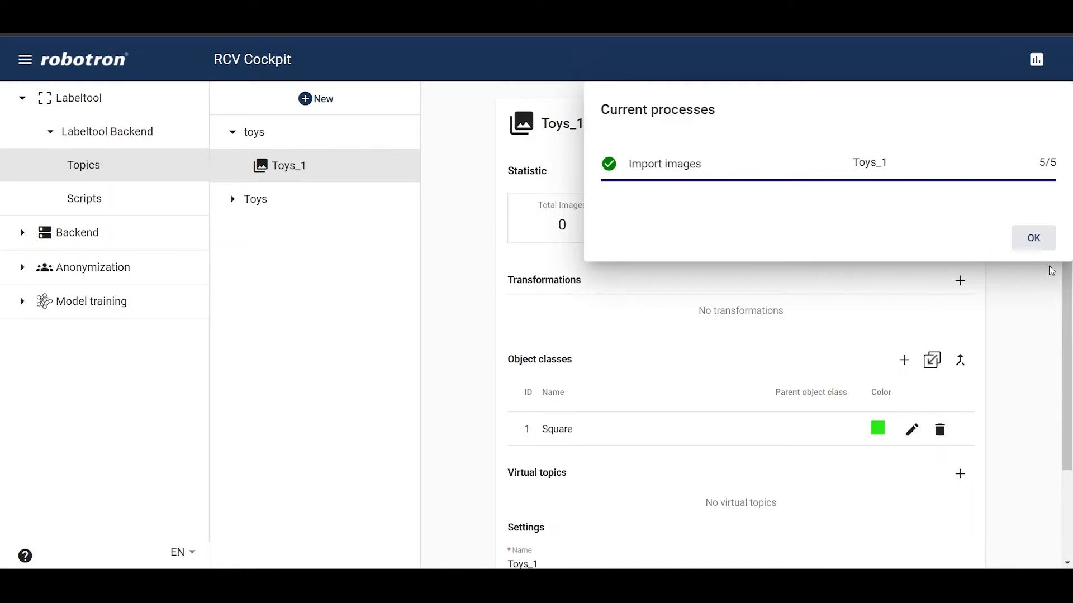
click(1033, 238)
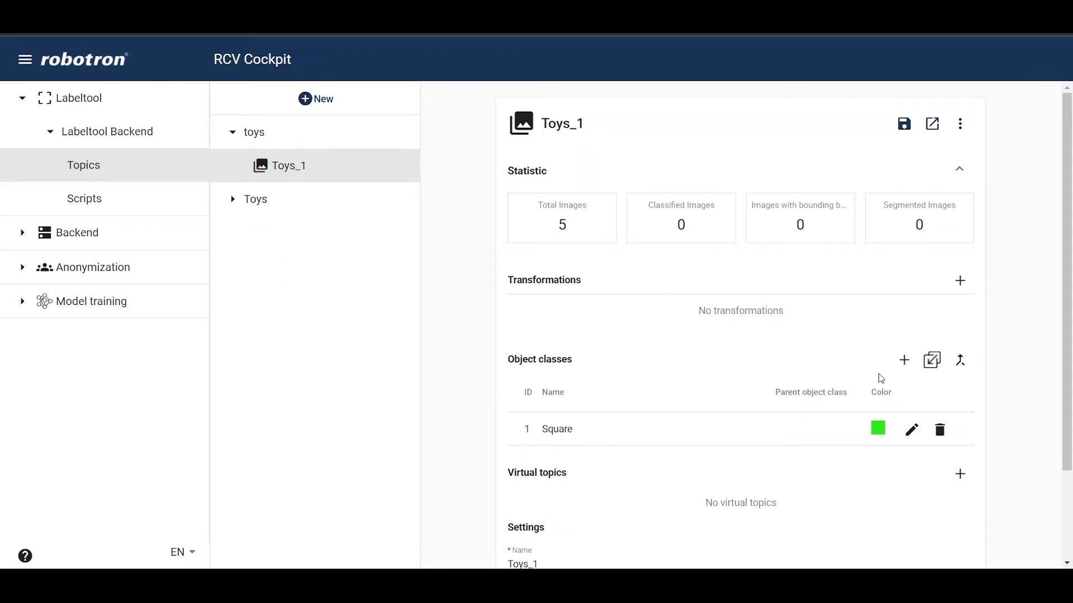
Step: Create an object class with ID 0 named Triangle in red and save it
click(903, 366)
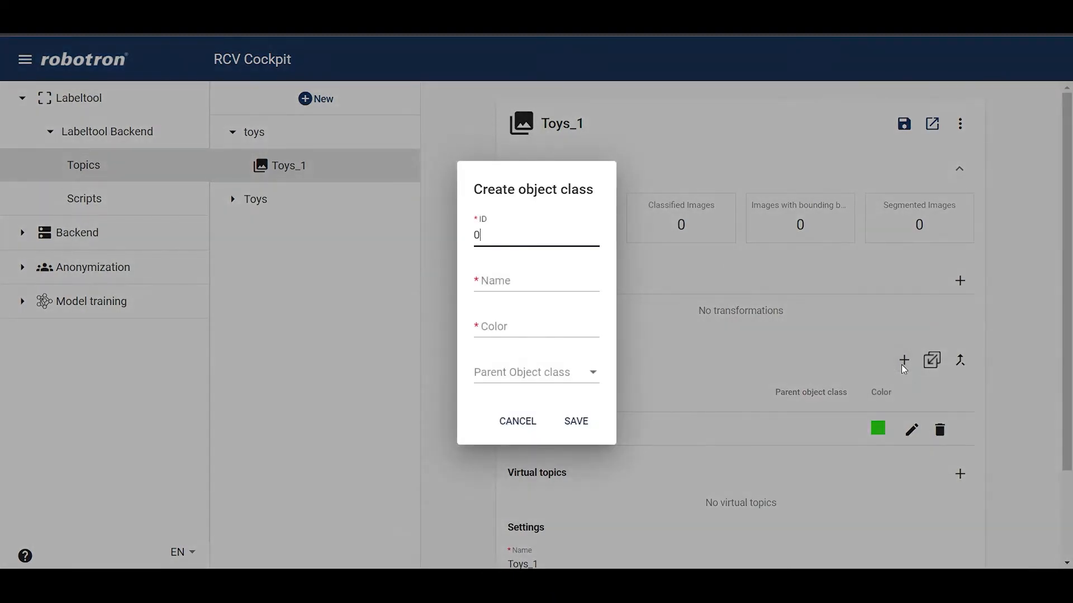
click(519, 283)
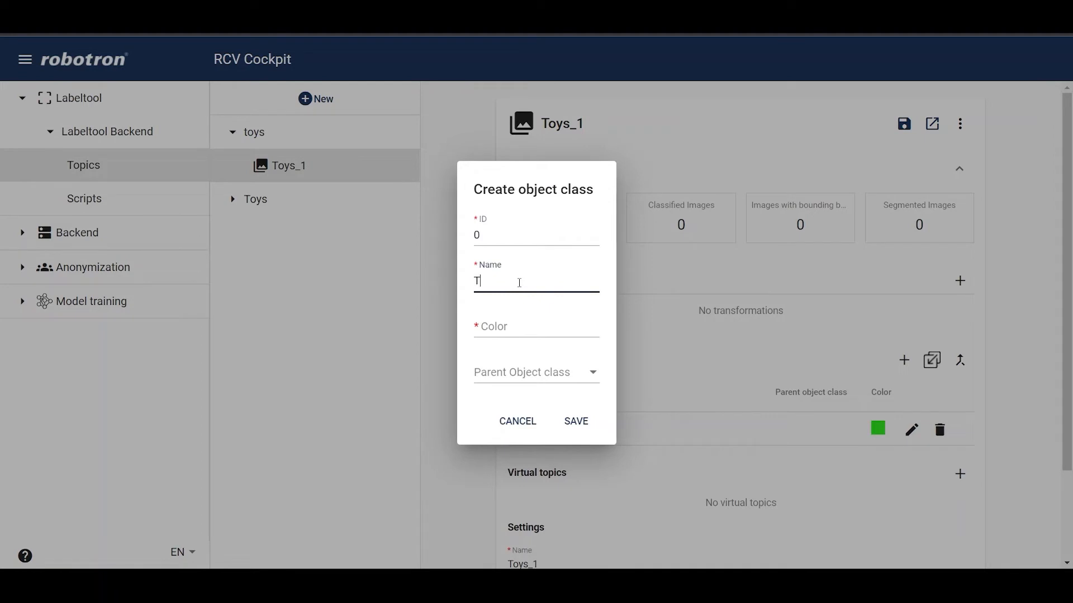
text(Triangle)
click(521, 326)
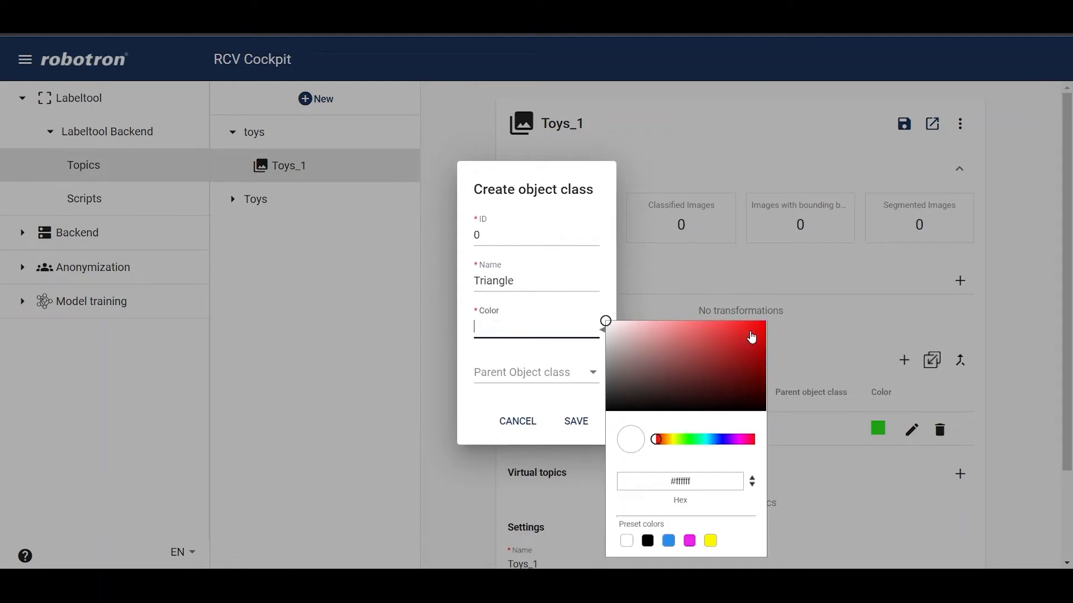
click(750, 333)
click(577, 422)
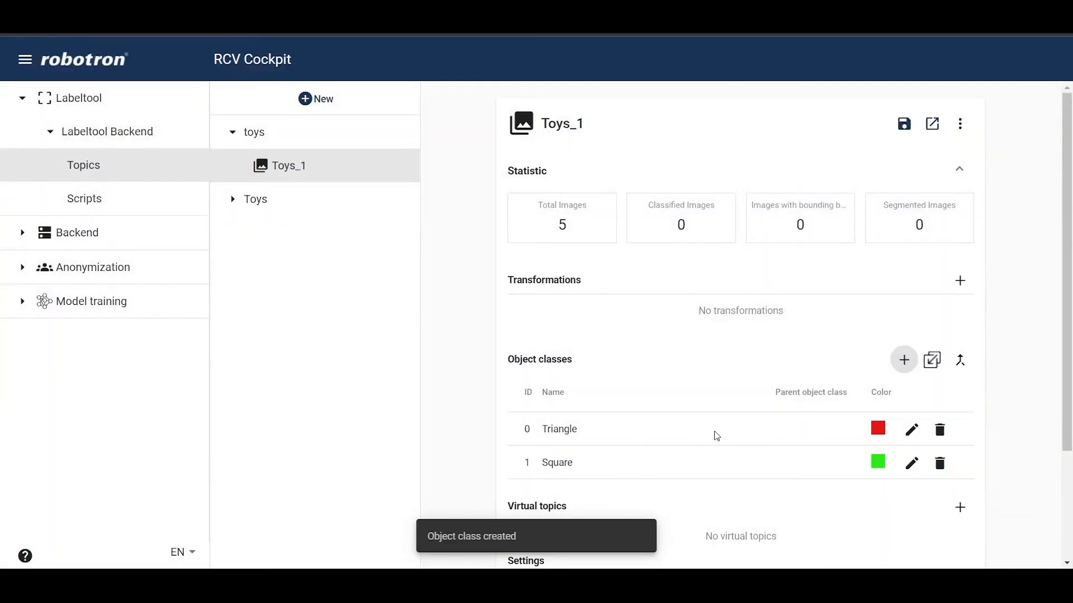
Step: Rename the Triangle object class to Triangles
click(912, 430)
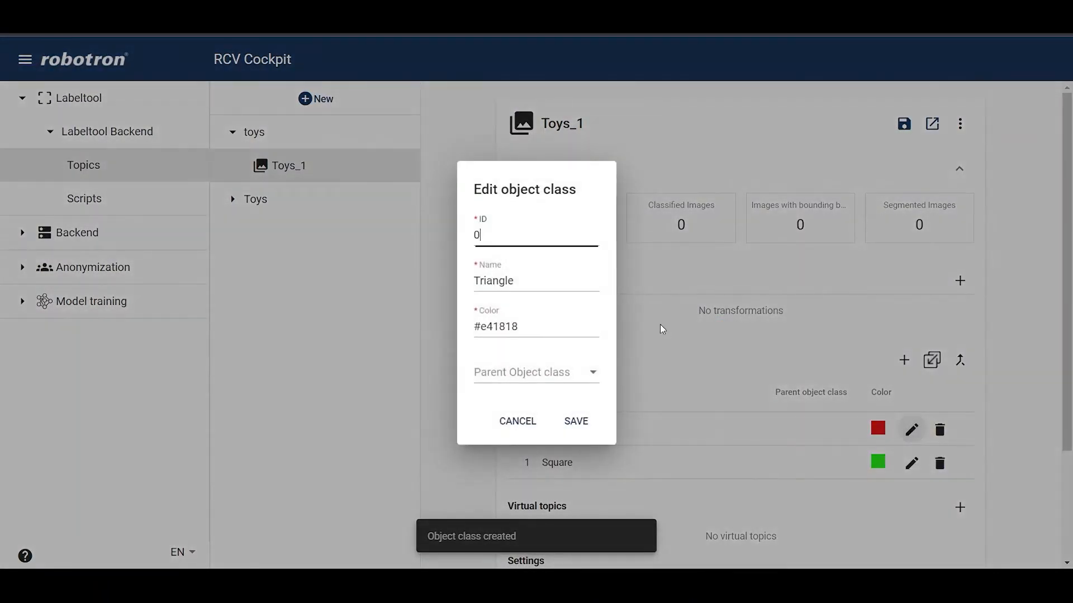
click(542, 285)
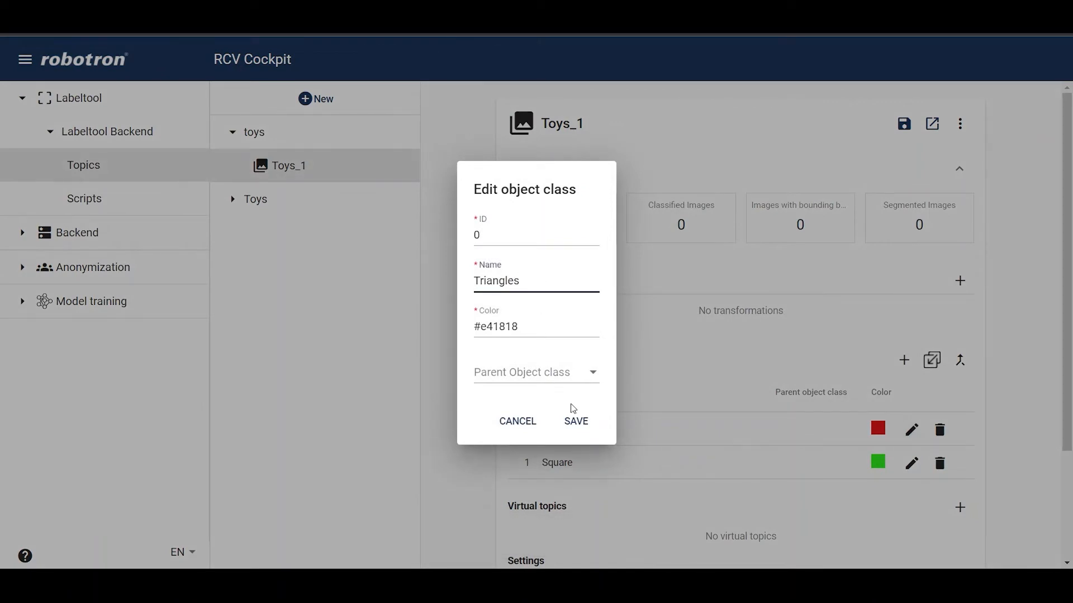
click(576, 421)
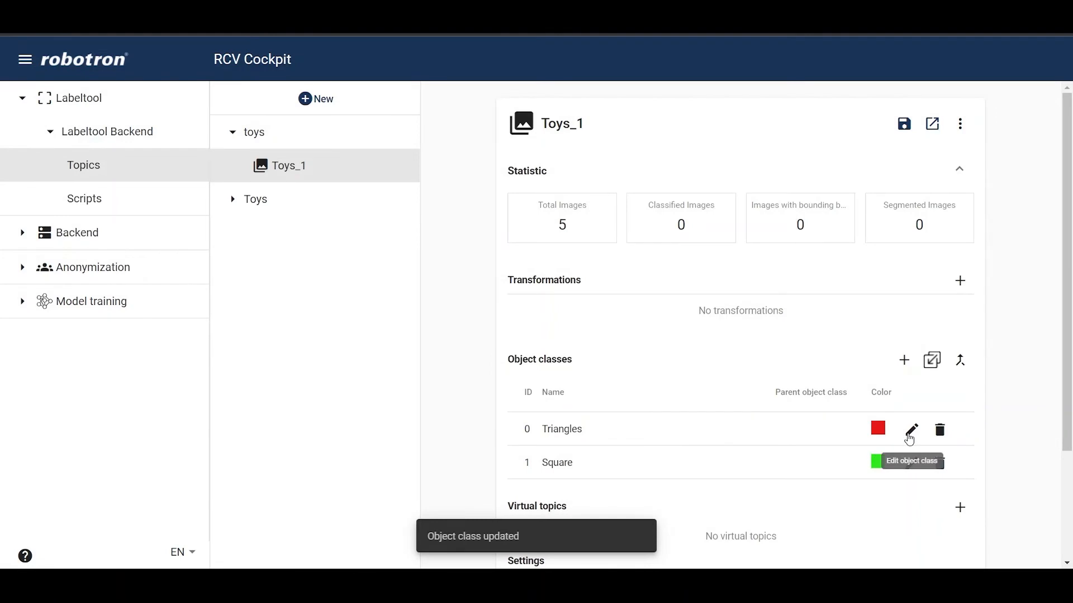
Step: Rename the Triangles object class back to Triangle
click(912, 429)
click(545, 283)
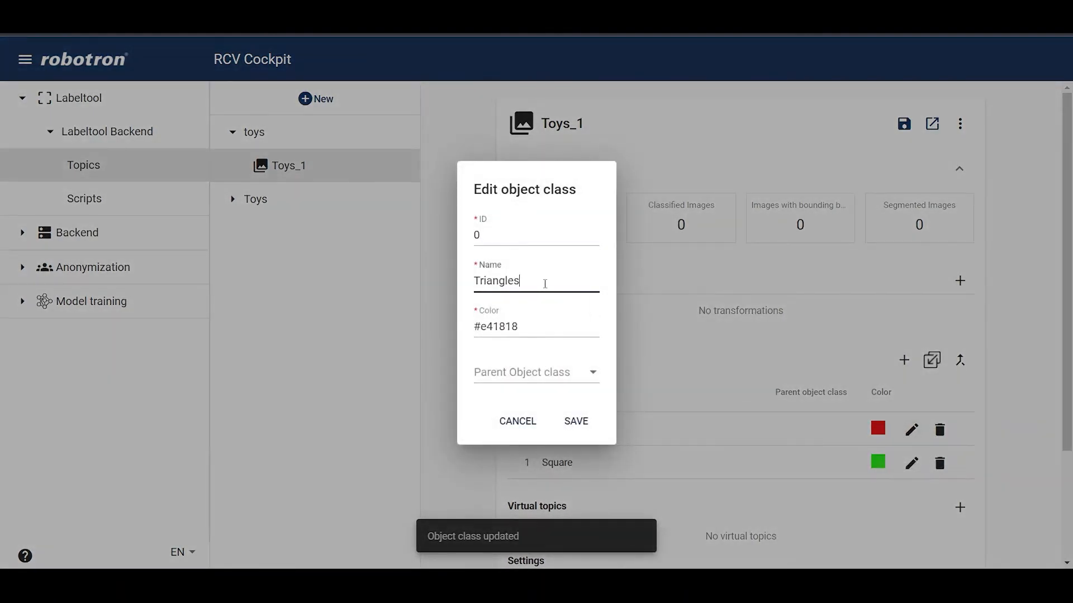
click(576, 422)
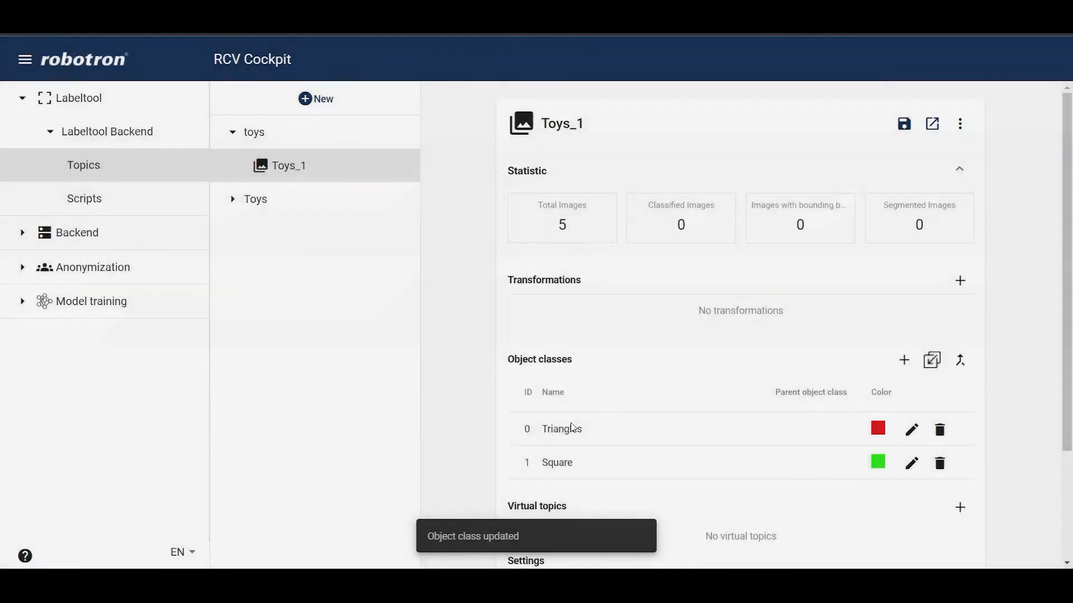
Step: Save the Toys_1 topic and open it in the labeling tool
click(901, 128)
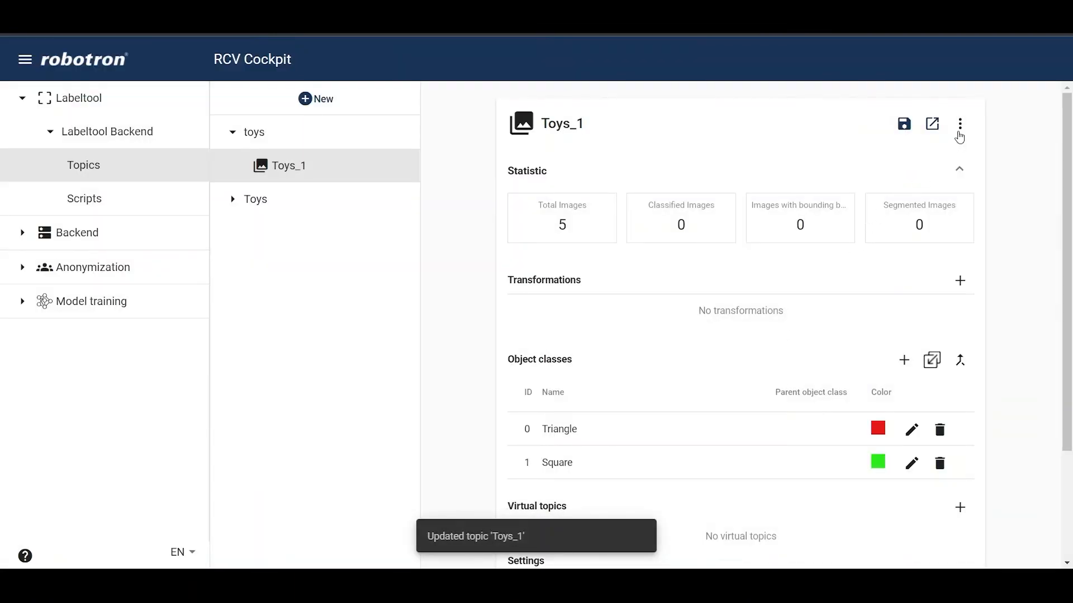
click(934, 127)
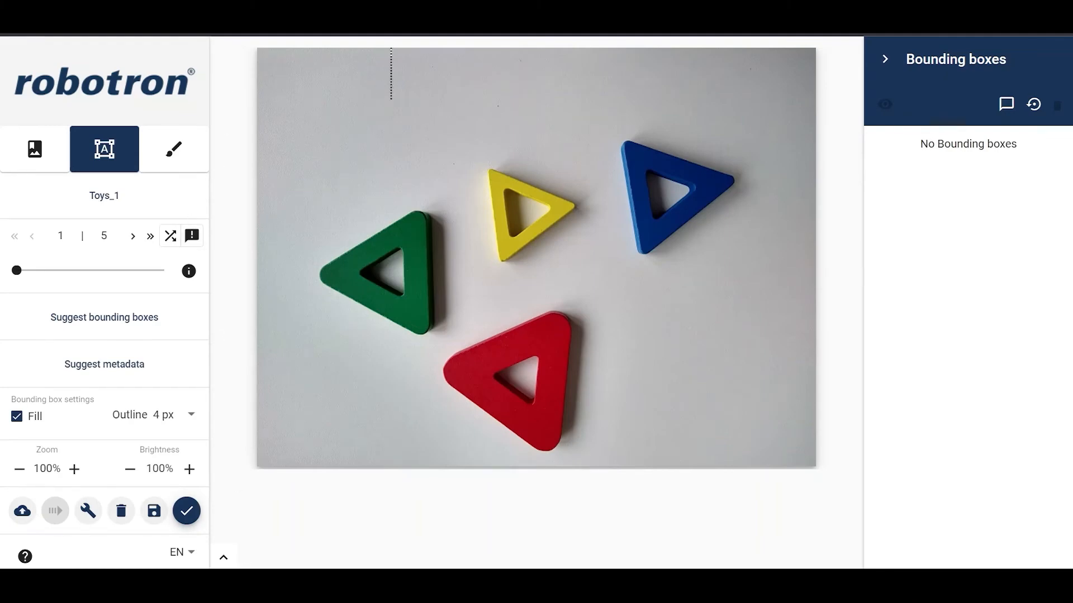
Step: Browse the labeling tool's thumbnail strip and its classification and object detection modes
click(224, 557)
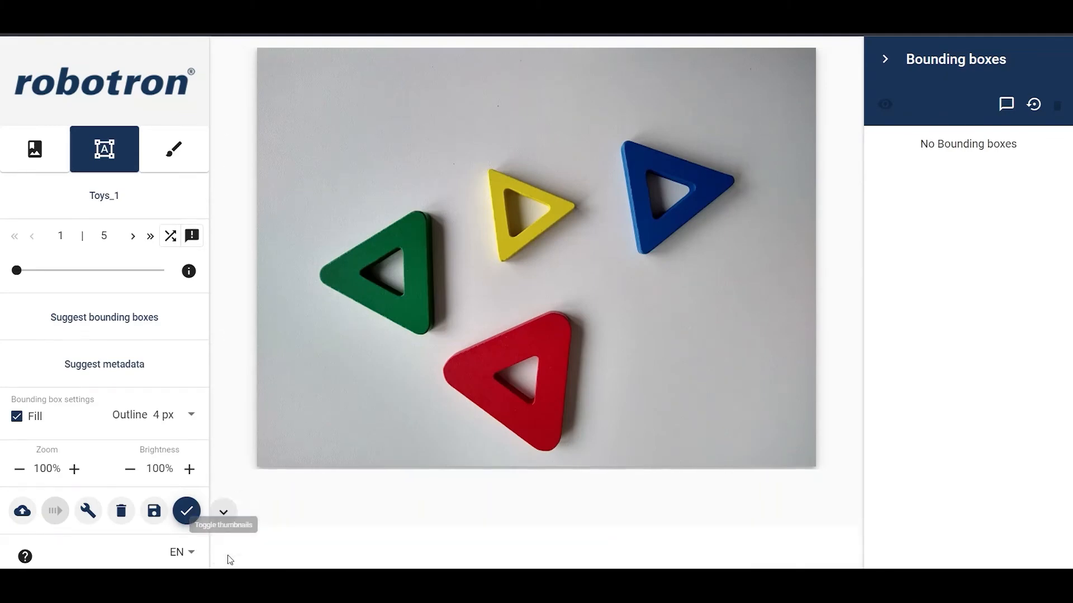
click(223, 405)
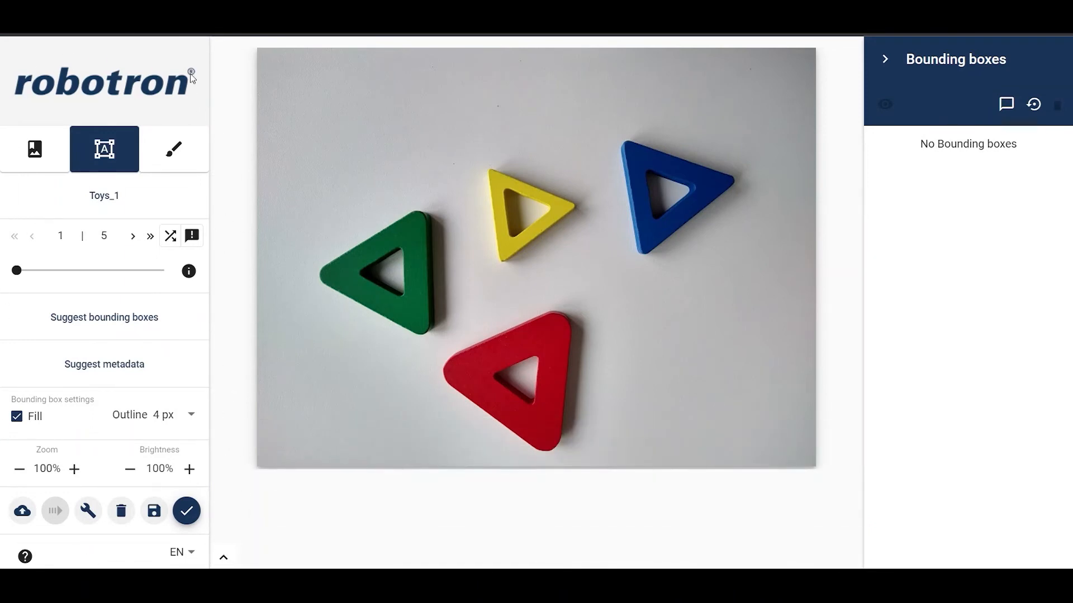
click(55, 145)
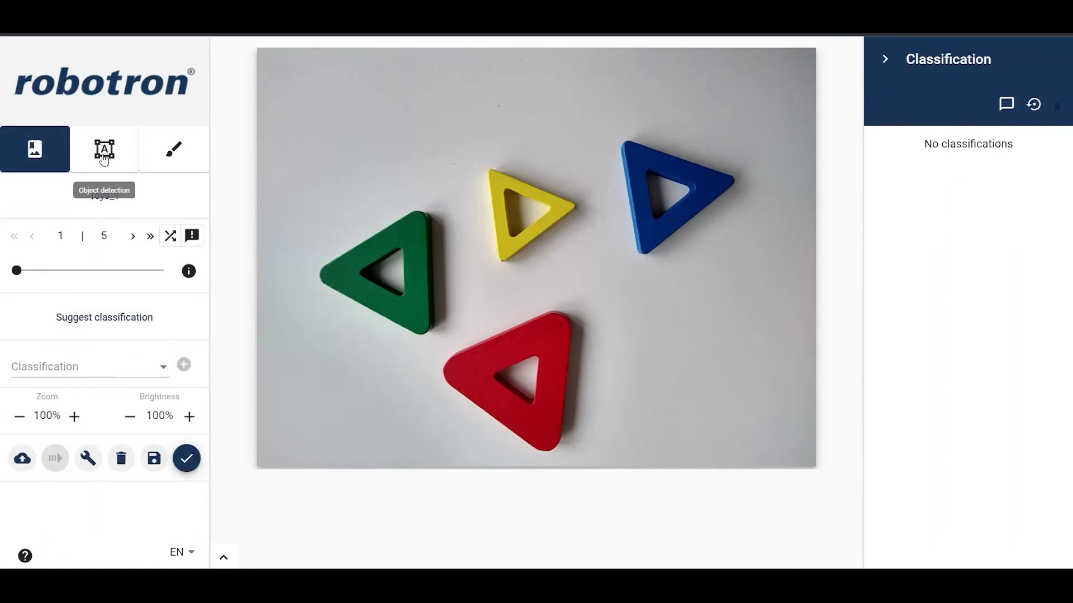
click(103, 159)
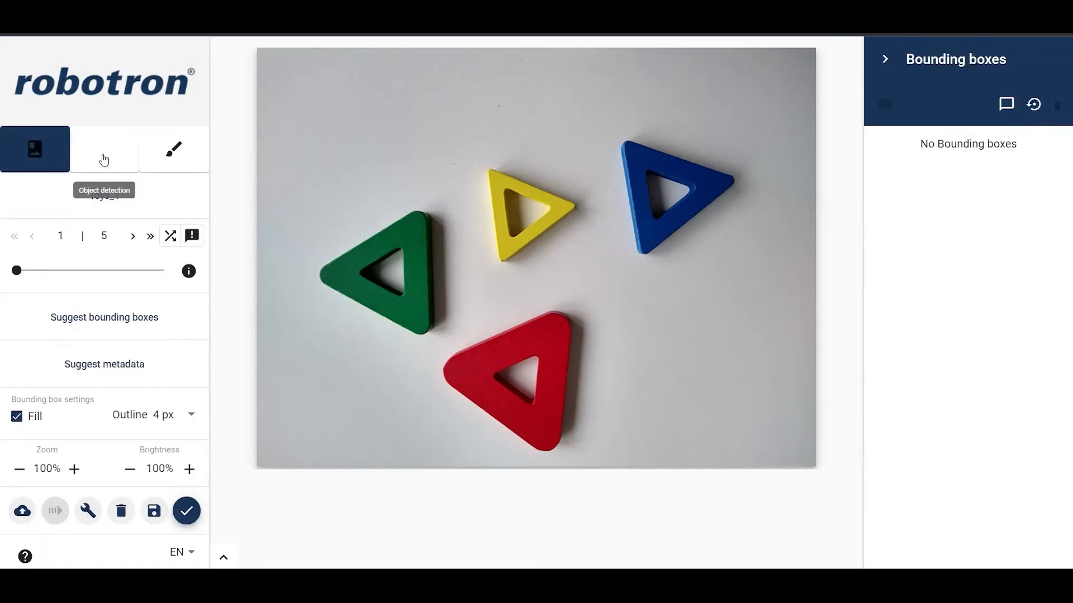
Step: Switch to classification mode and classify the first image as Triangle, then confirm the labels
click(173, 160)
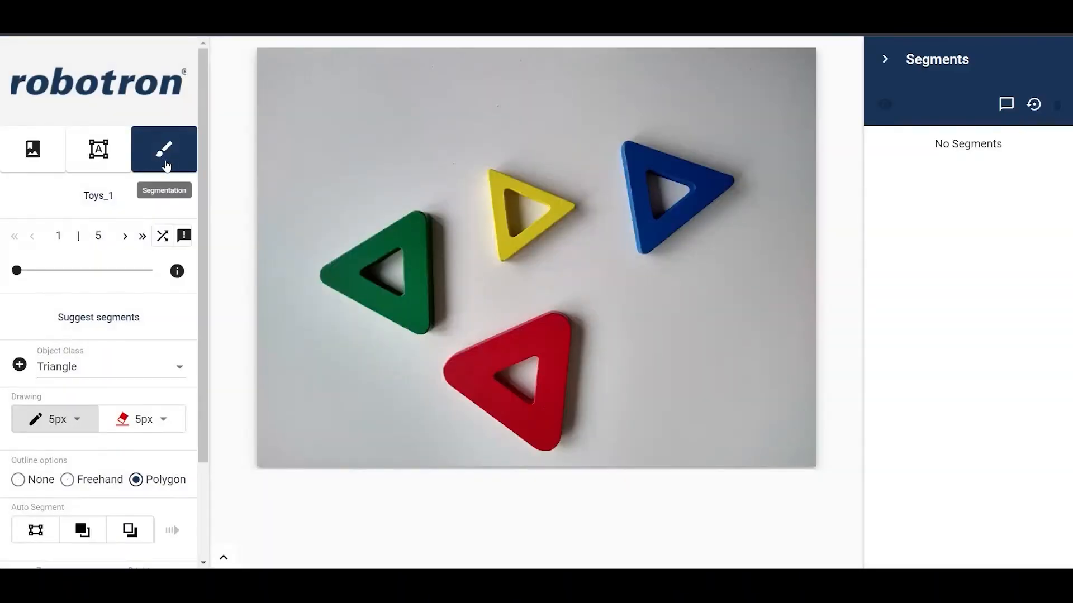
click(43, 173)
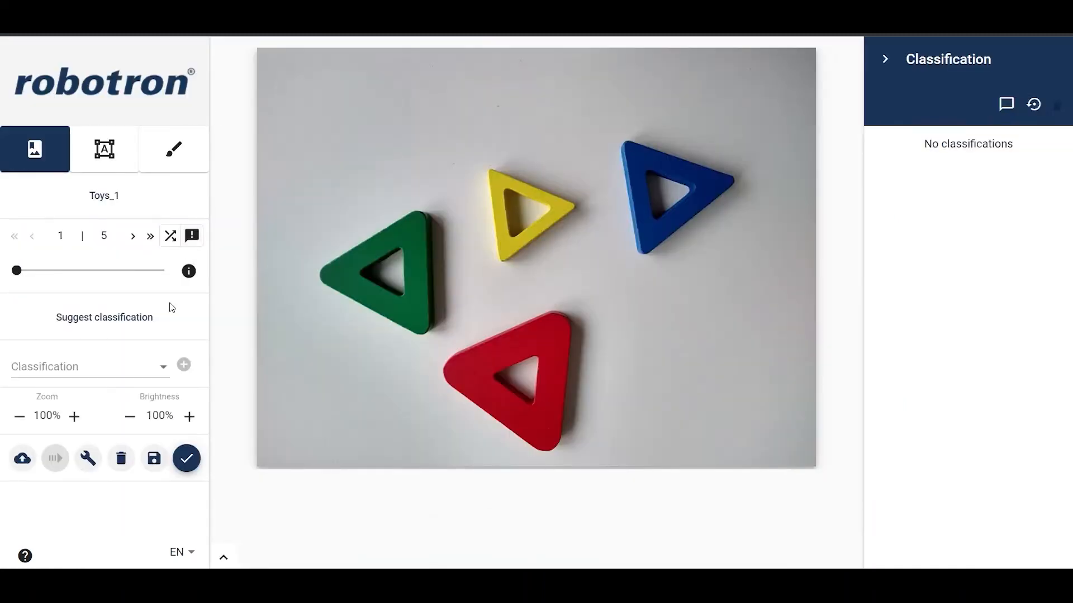
click(156, 372)
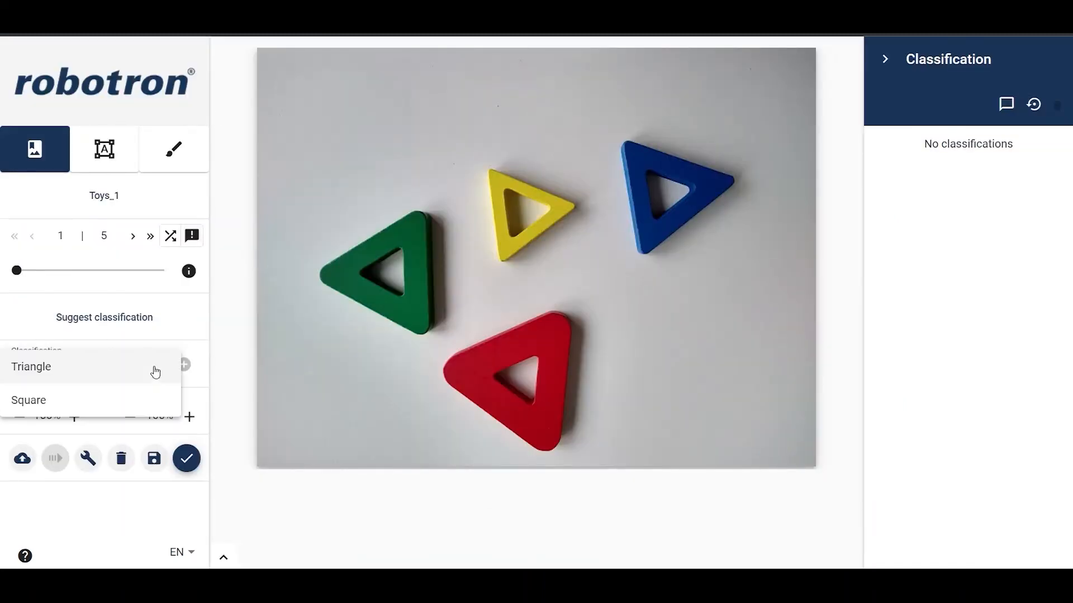
click(152, 369)
click(184, 367)
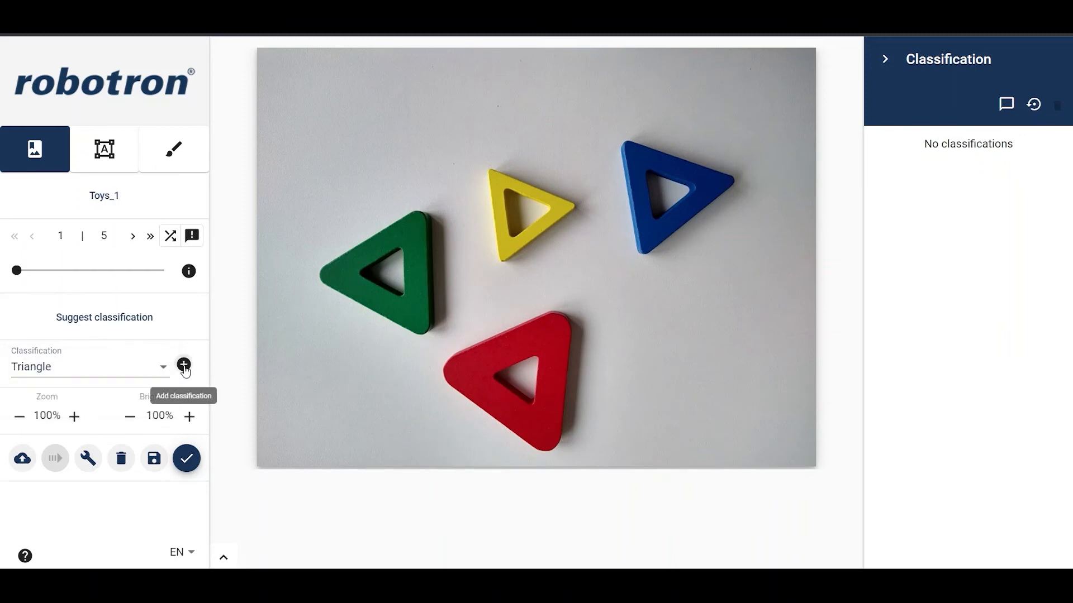
click(187, 459)
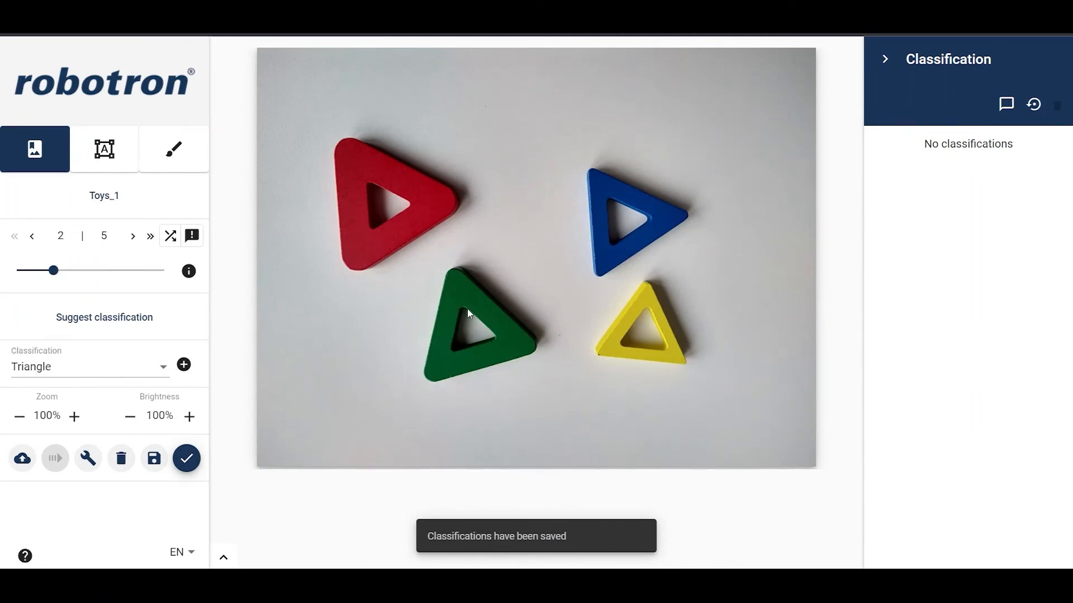
Step: In object detection mode, draw Triangle bounding boxes around all four triangles in the first image and confirm them
click(101, 76)
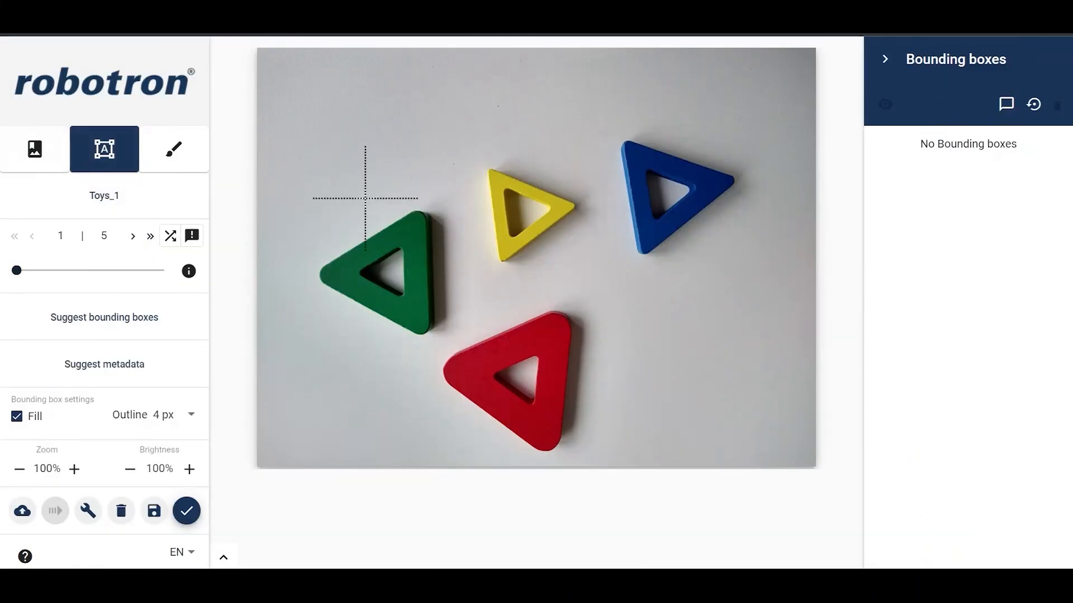
drag(304, 210, 443, 338)
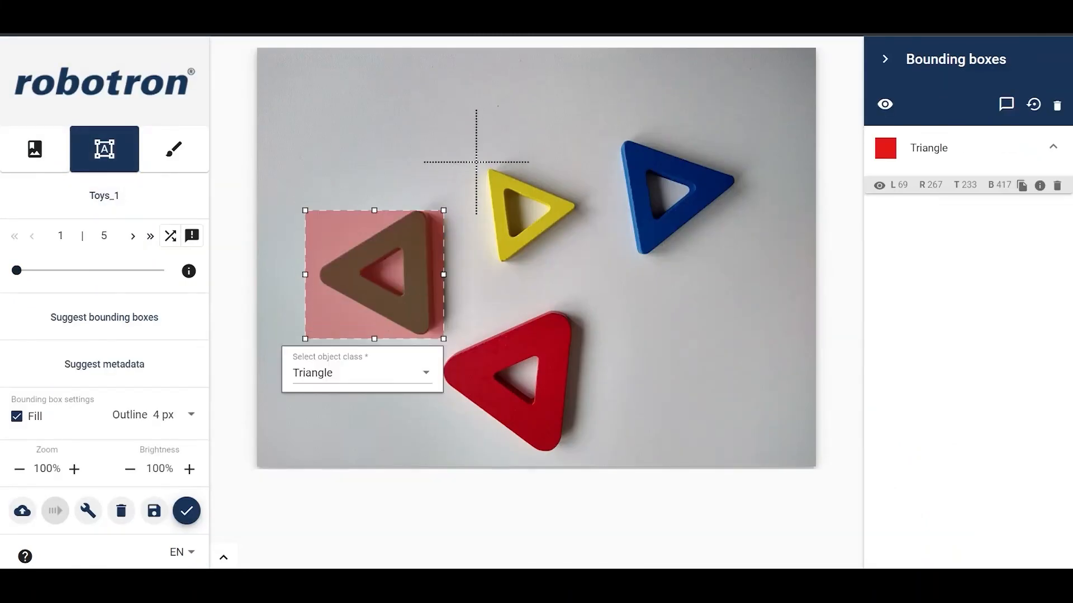
mouse_move(476, 160)
mouse_down()
mouse_move(591, 263)
mouse_move(578, 265)
mouse_up()
mouse_move(612, 130)
mouse_down()
mouse_move(669, 213)
mouse_move(737, 260)
mouse_up()
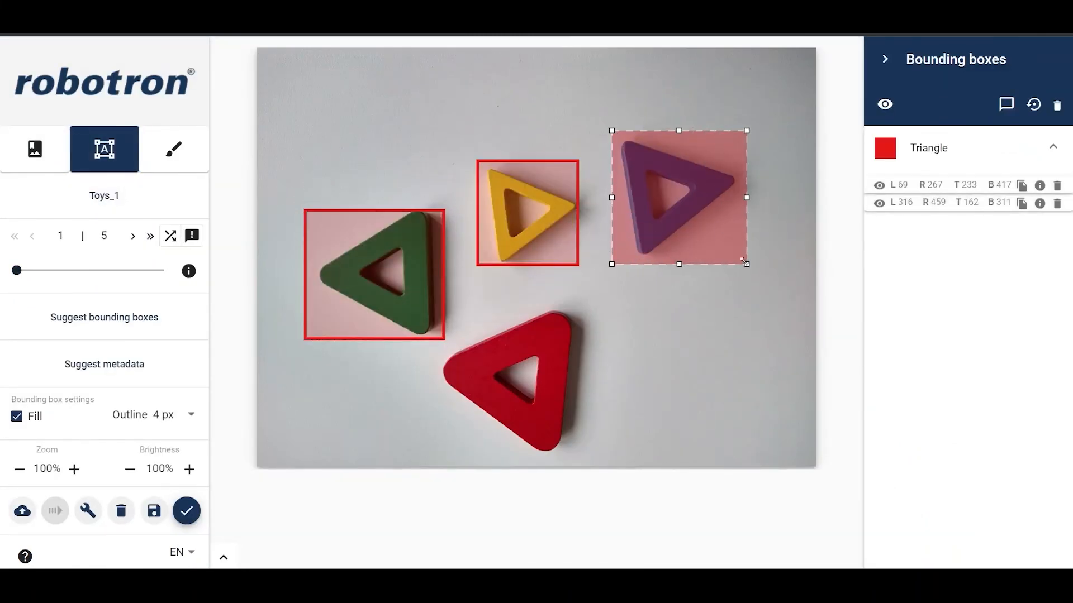
drag(453, 311, 591, 451)
drag(546, 414, 532, 414)
click(190, 511)
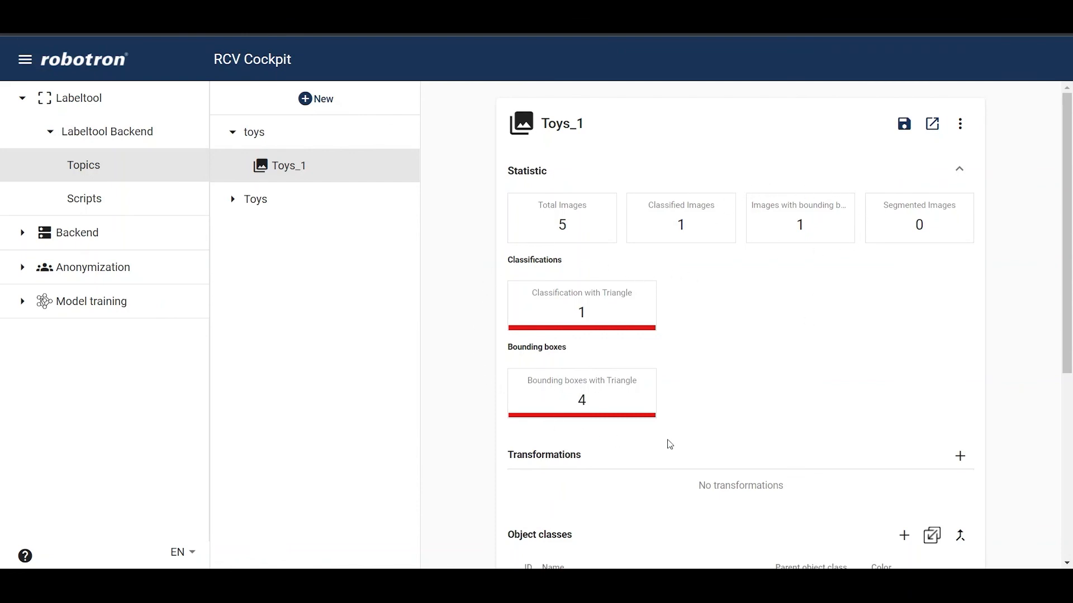
Step: Open the Toys_1 topic's options menu
click(959, 129)
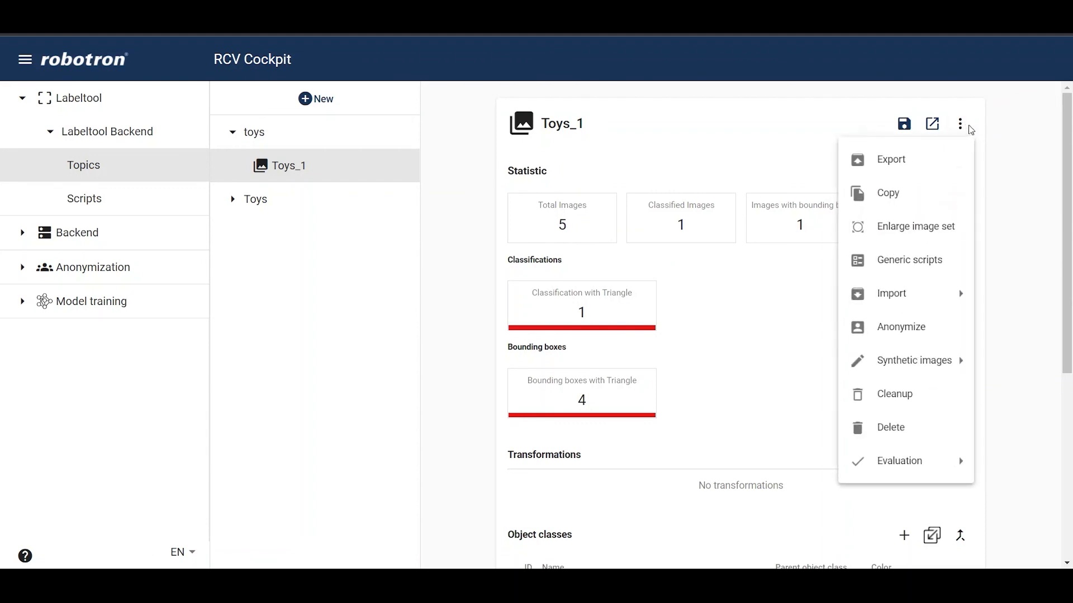